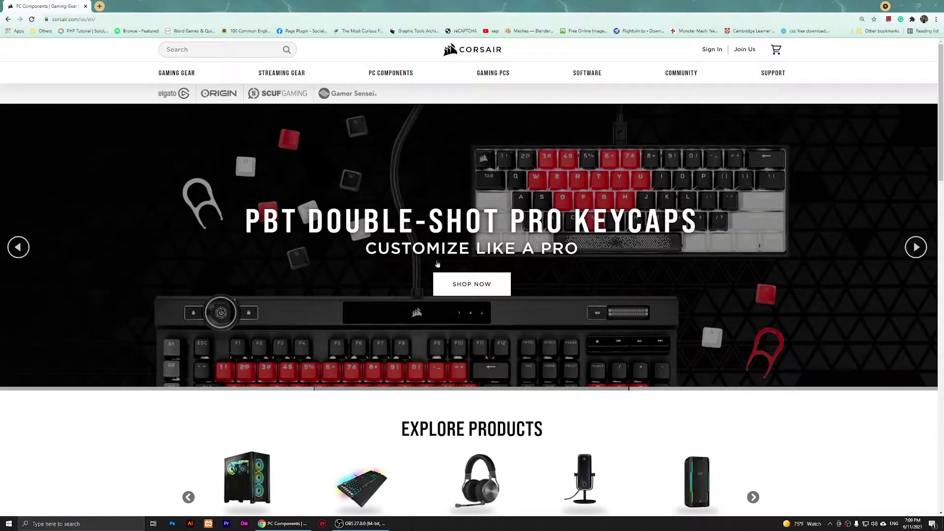
Download the Windows installer for CORSAIR iCUE v4.12.214 from the Corsair software downloads page, skipping the newsletter sign-up
left_click(588, 78)
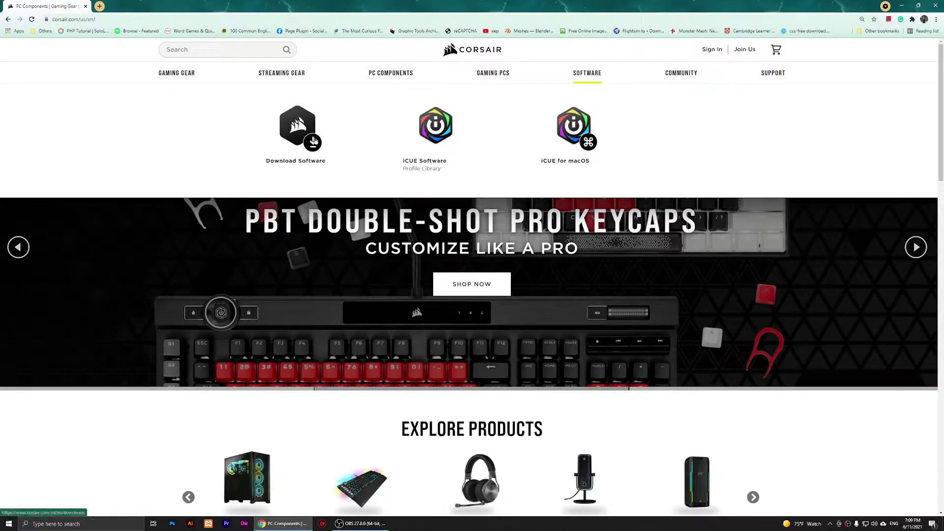
left_click(314, 142)
scroll(334, 197, "down", 2)
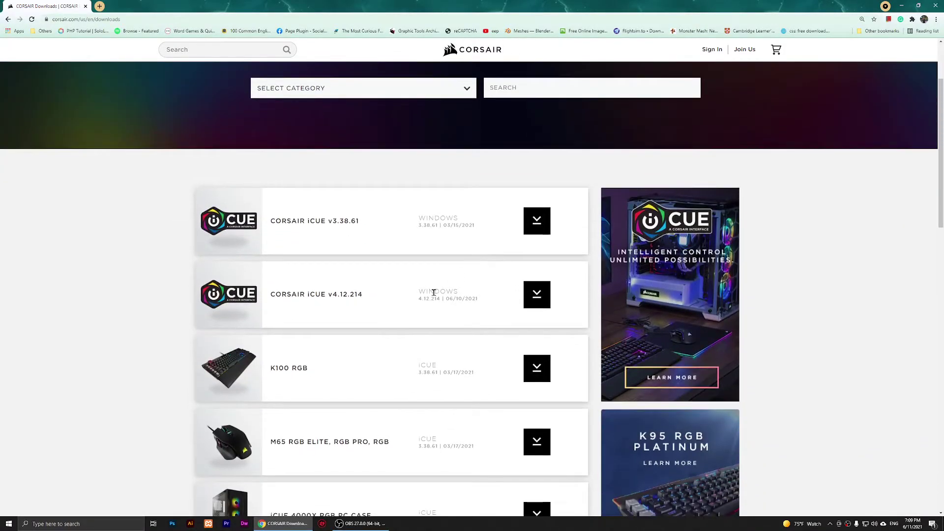
left_click_drag(328, 294, 363, 294)
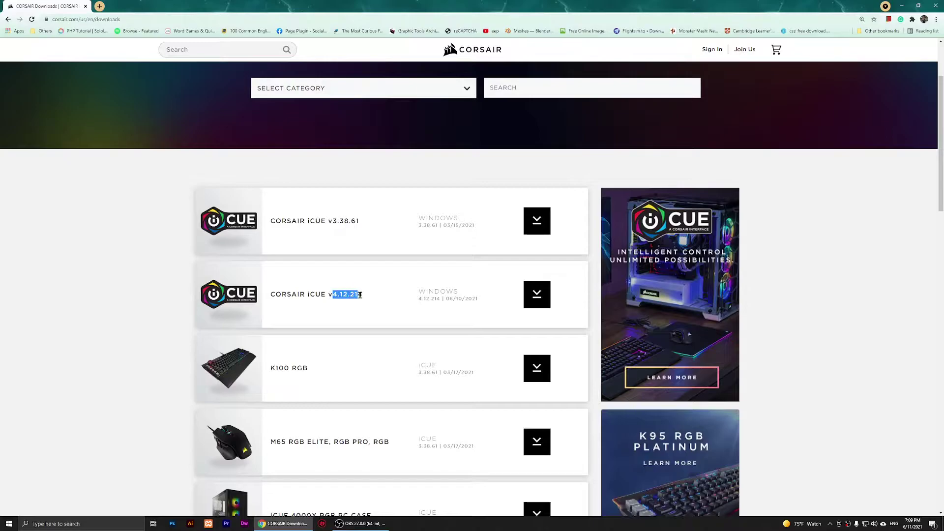
left_click(356, 323)
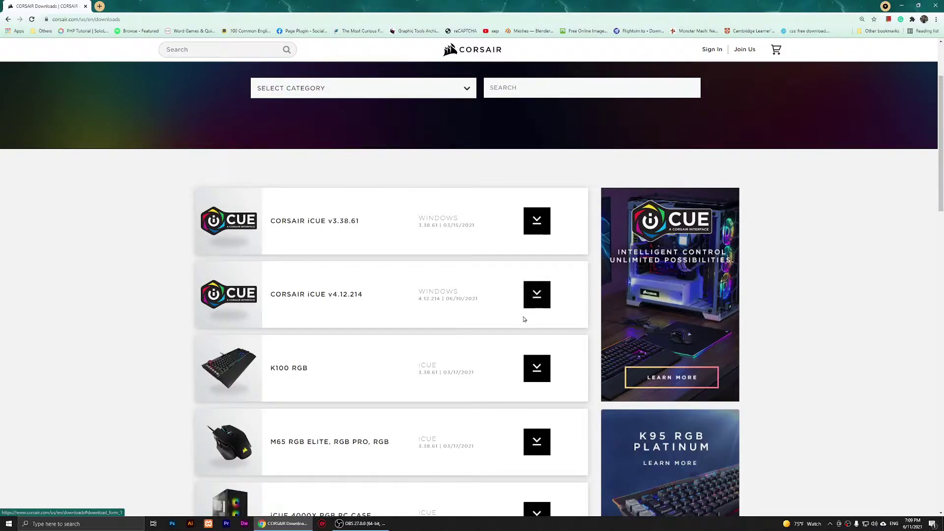
left_click(529, 289)
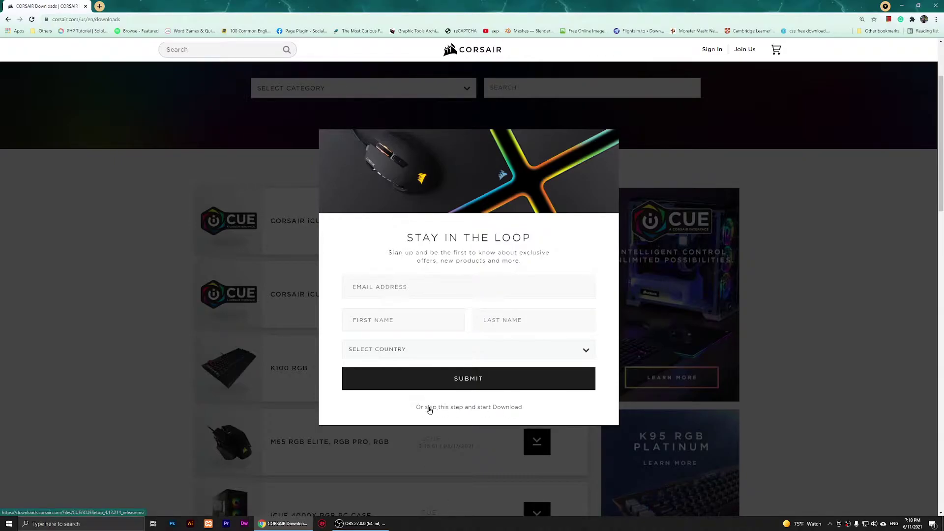
left_click(459, 410)
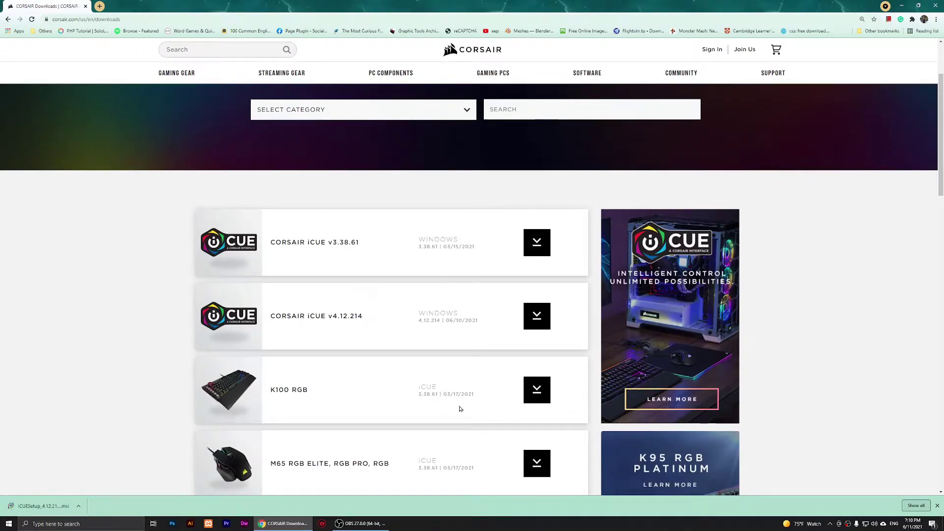
Run the downloaded iCUE setup, close the browser, and complete the installation in American English with the default options
left_click(54, 509)
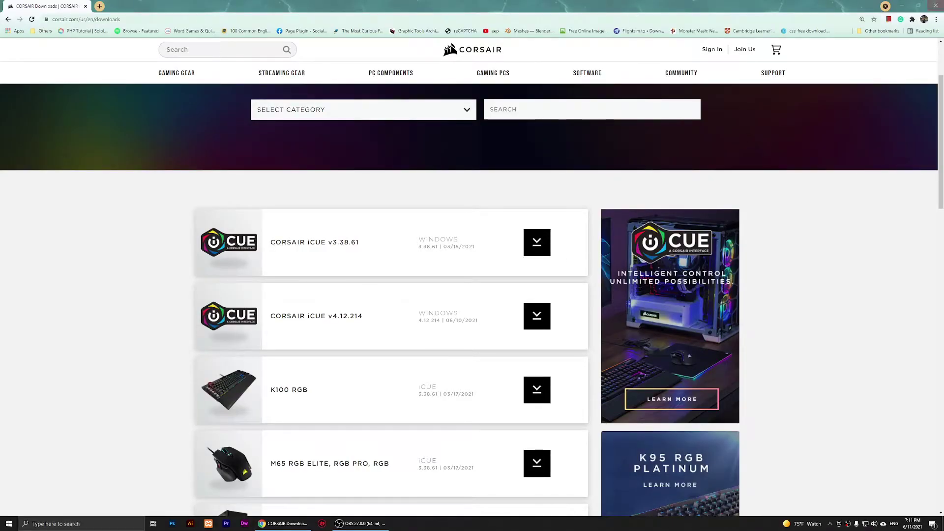
key("alt+F4")
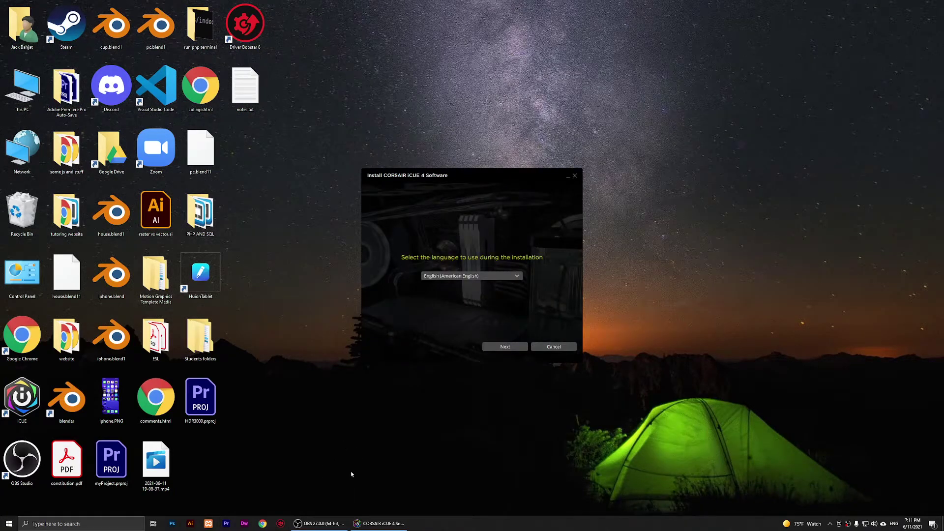
left_click(505, 346)
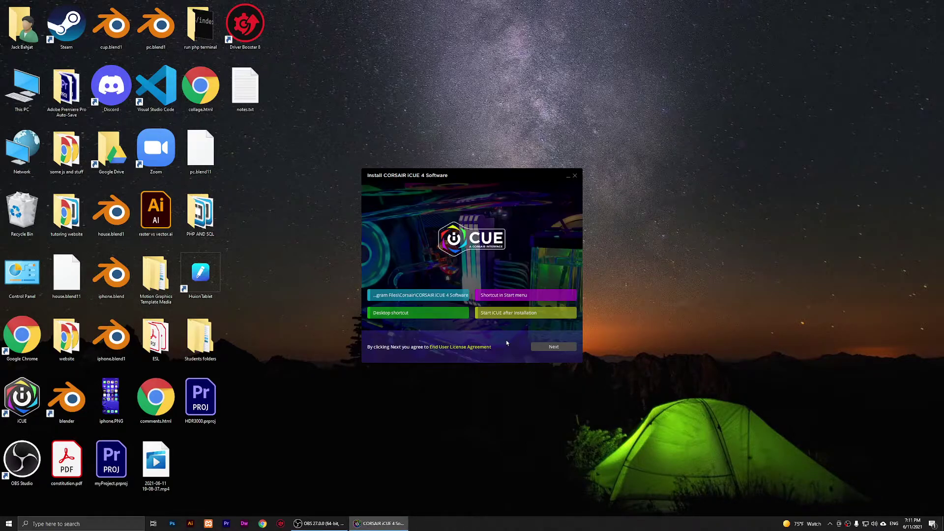
left_click(556, 346)
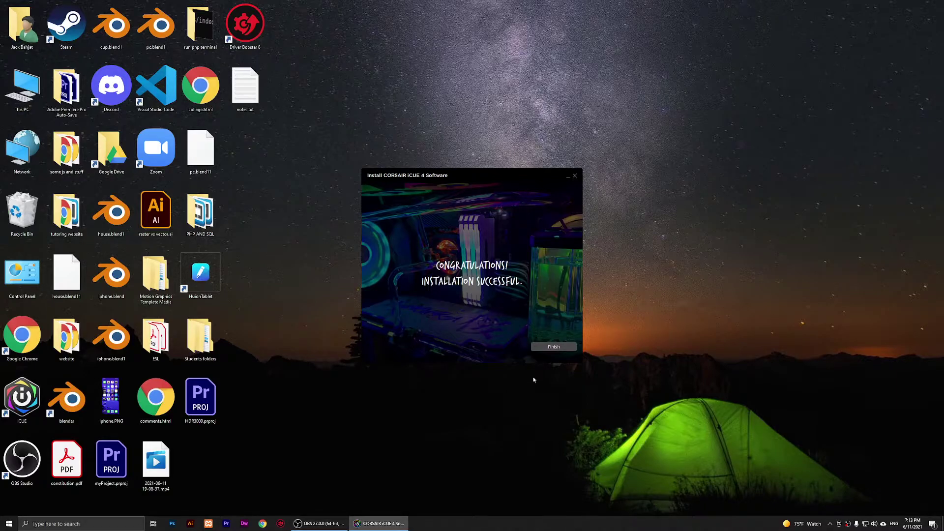
left_click(554, 347)
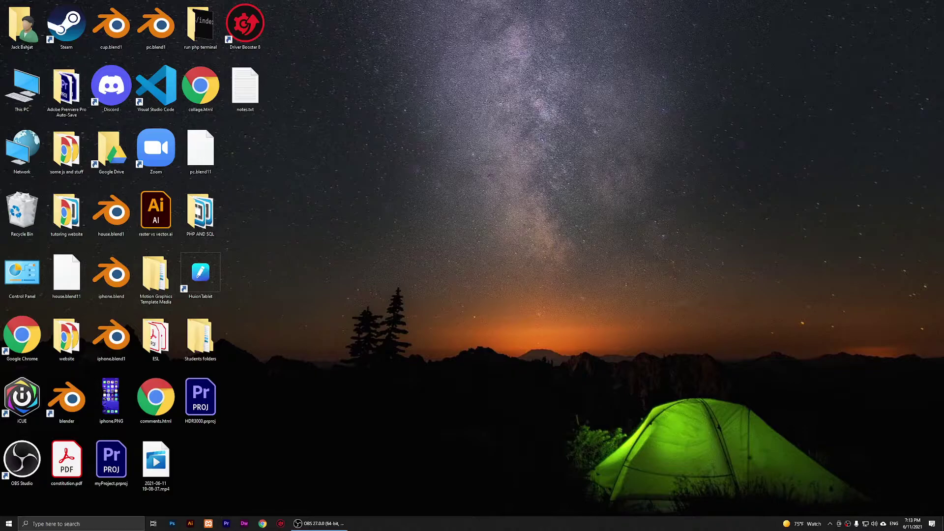
Launch iCUE as administrator and move its window slightly lower on the desktop
left_click(9, 523)
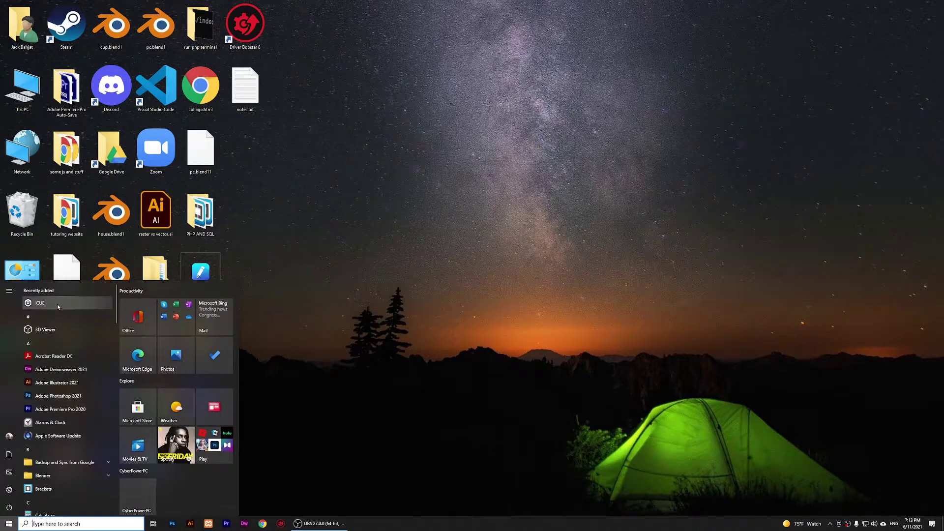
right_click(44, 306)
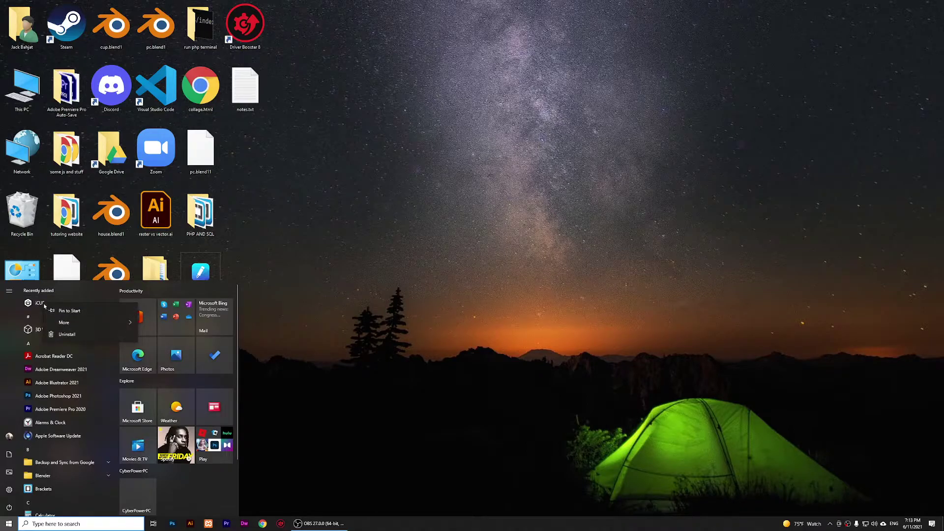
mouse_move(91, 324)
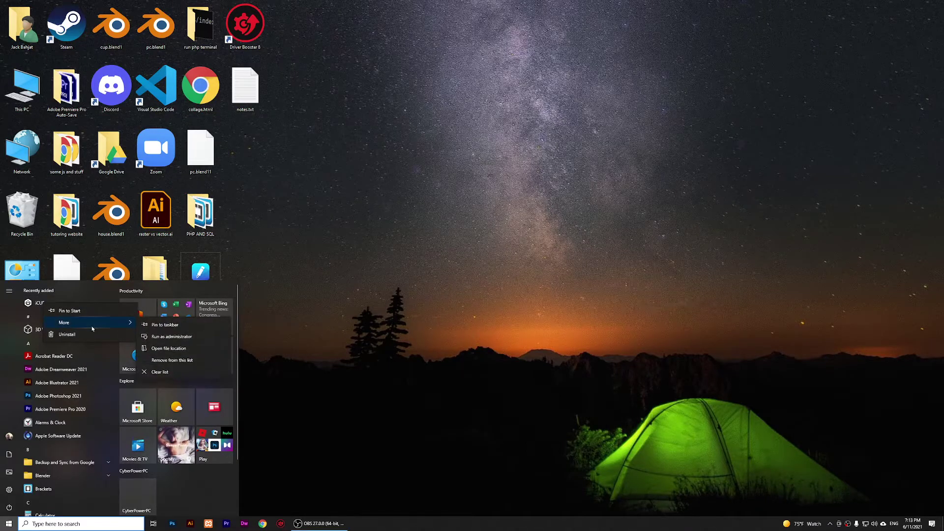
left_click(175, 339)
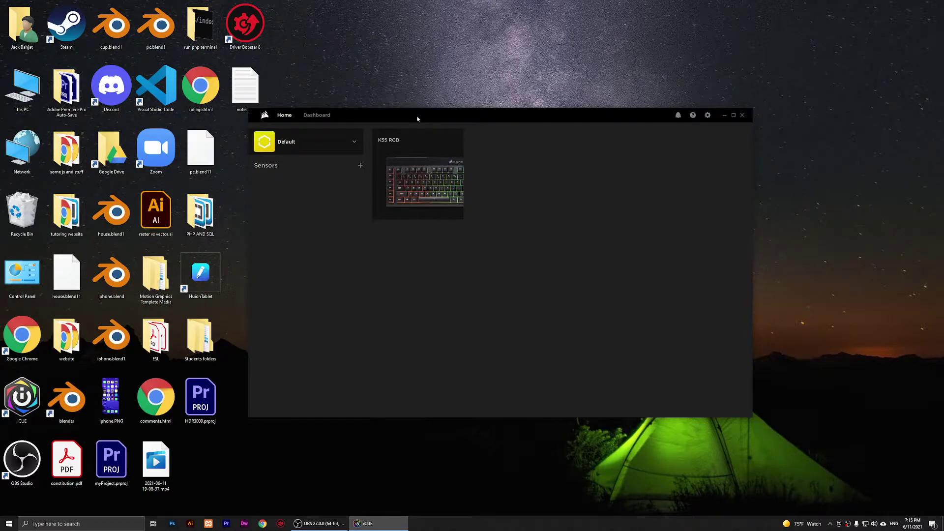
left_click_drag(417, 119, 419, 129)
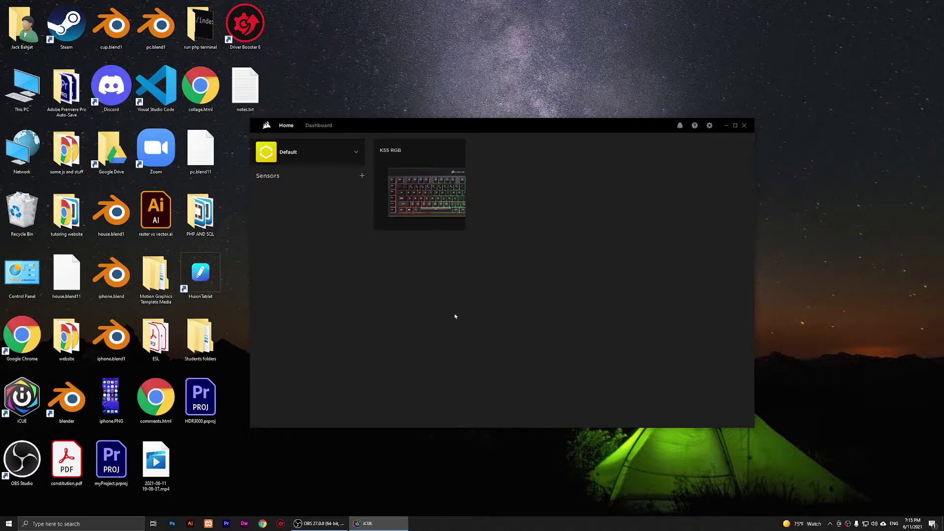
Open the key assignments of the K55 RGB keyboard and display the first recorded macro
left_click(399, 159)
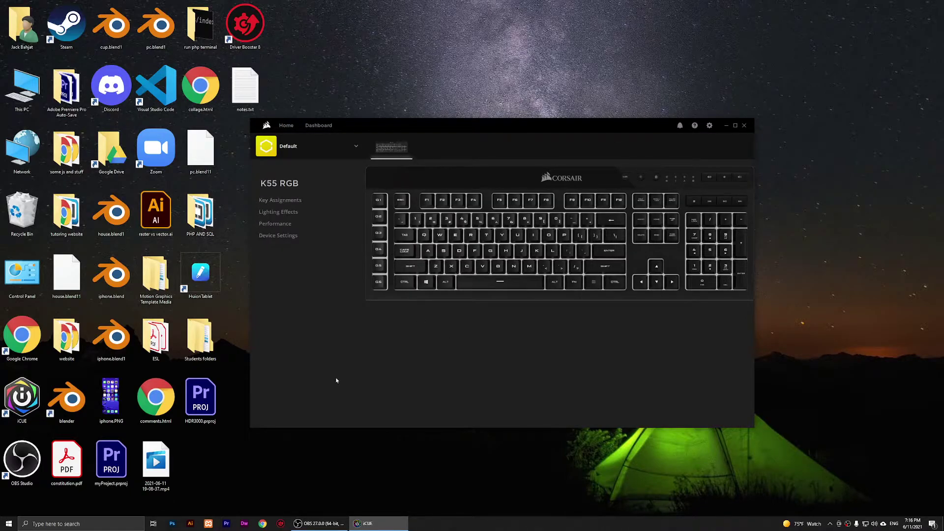
left_click(274, 202)
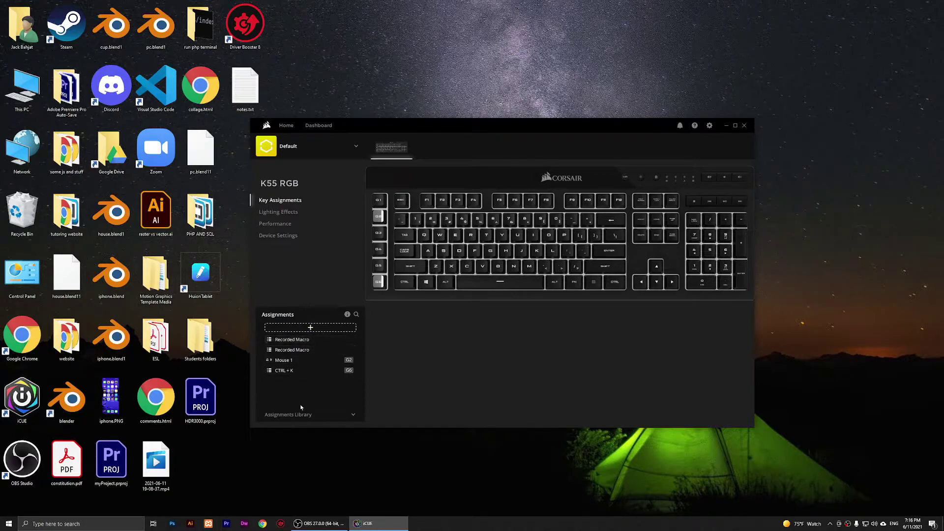
left_click(299, 343)
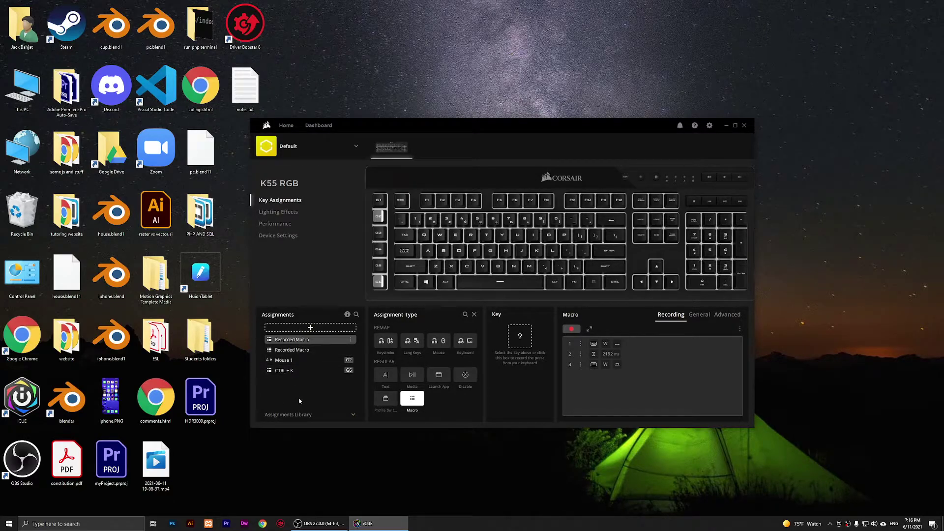
Add a new Keystroke remap assignment on the G1 key that outputs W
left_click(301, 328)
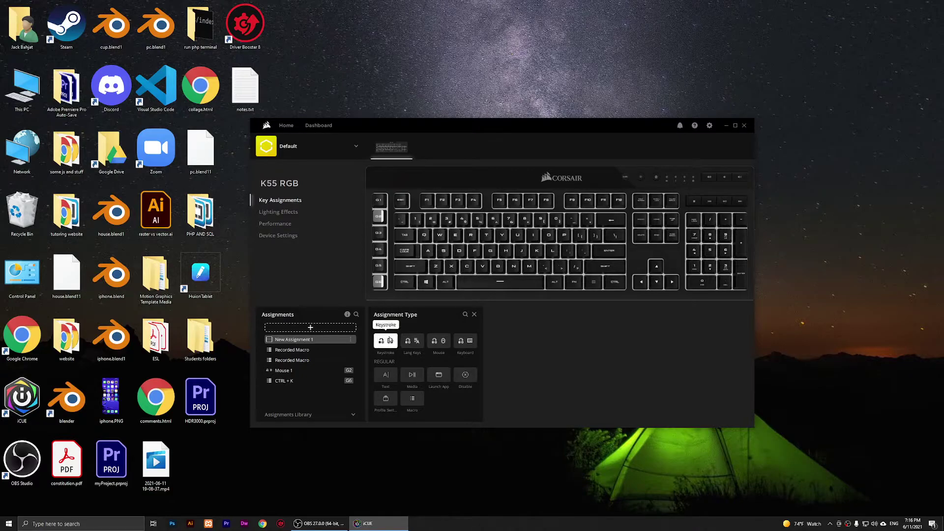
left_click(390, 340)
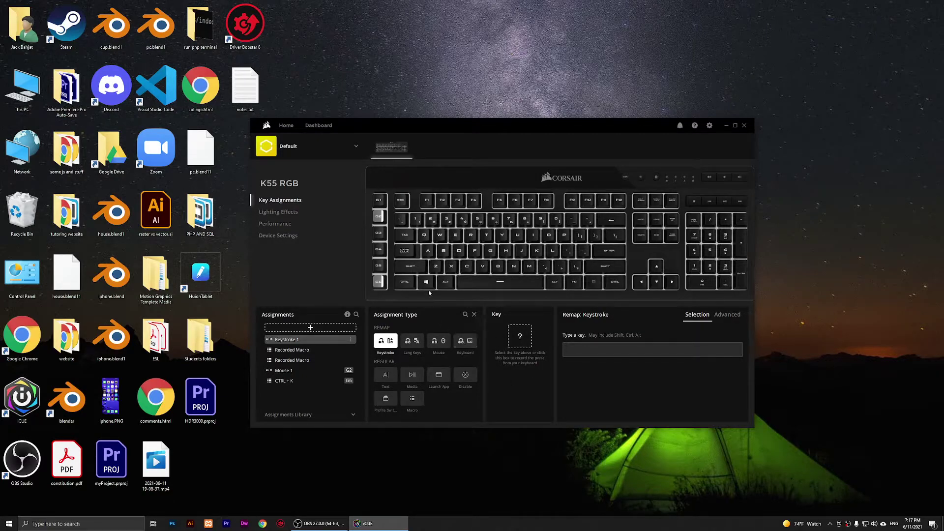
left_click(379, 201)
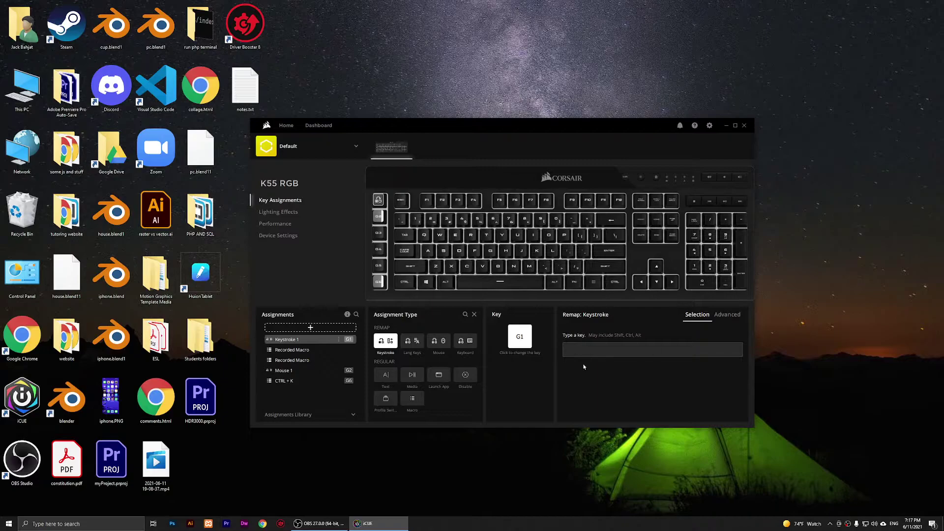
left_click(596, 350)
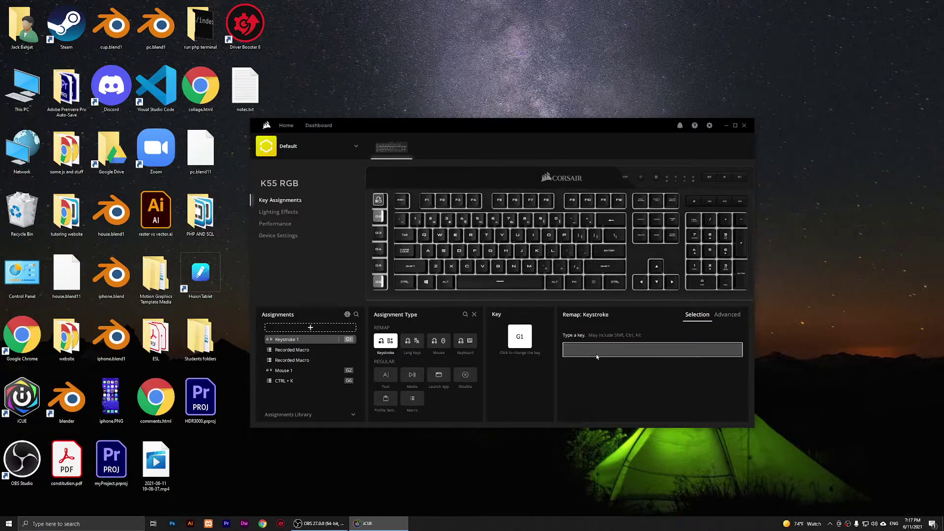
key("w")
left_click(618, 388)
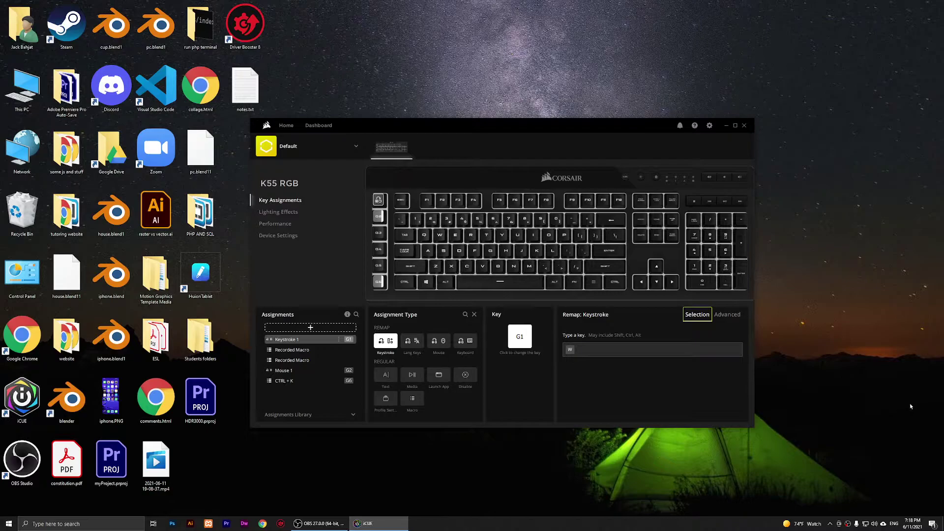
Switch to Notepad, test the G1 remap by entering a row of w characters, and minimize the document
key("super")
type("note")
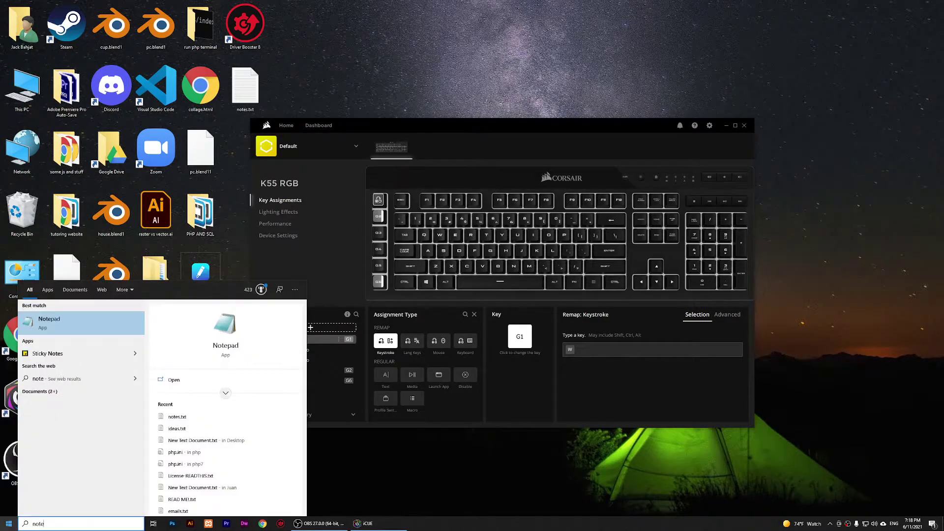
key("Return")
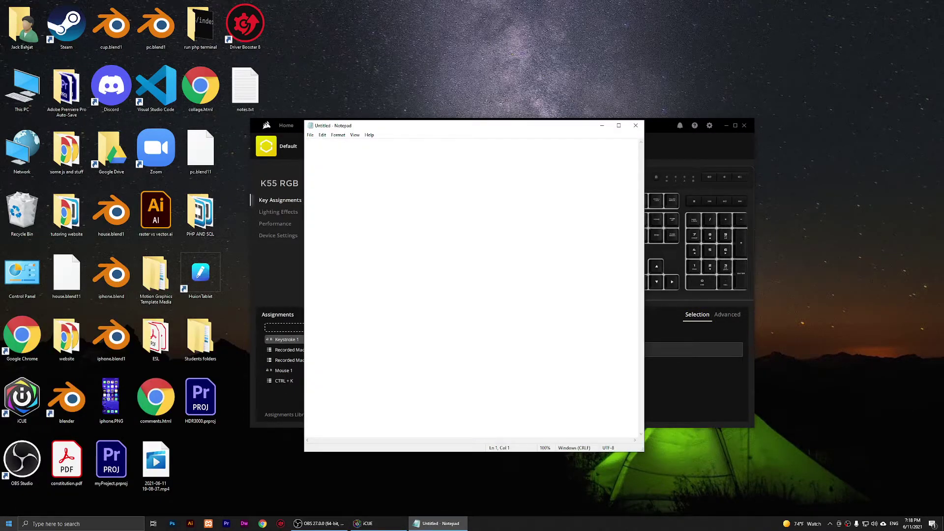
type("WWWW")
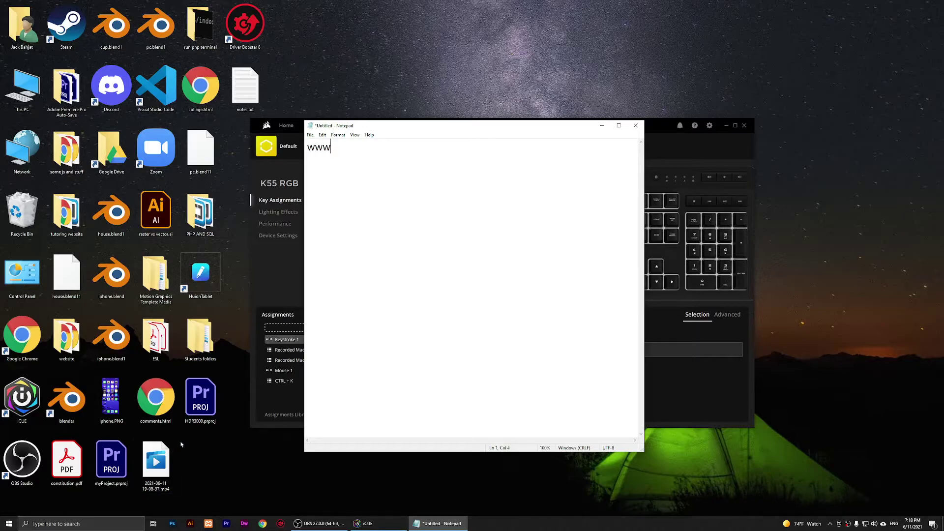
type("WWWWWWWWWWWW")
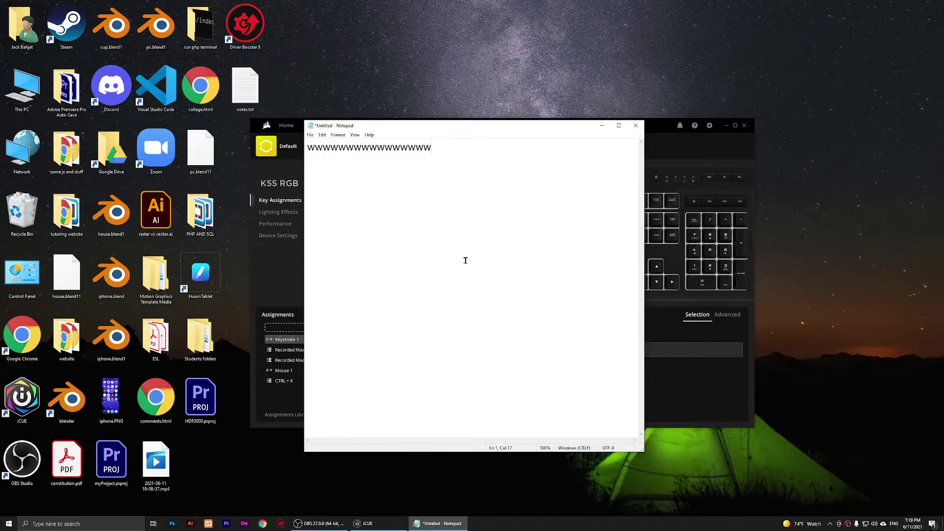
left_click(601, 125)
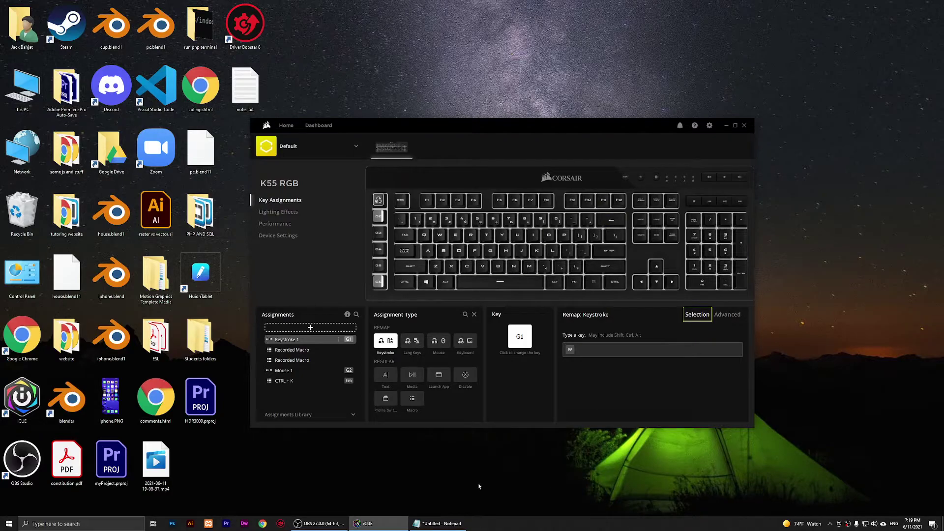
Change the G1 assignment's type to Keyboard remap and choose W as its output key
left_click(465, 342)
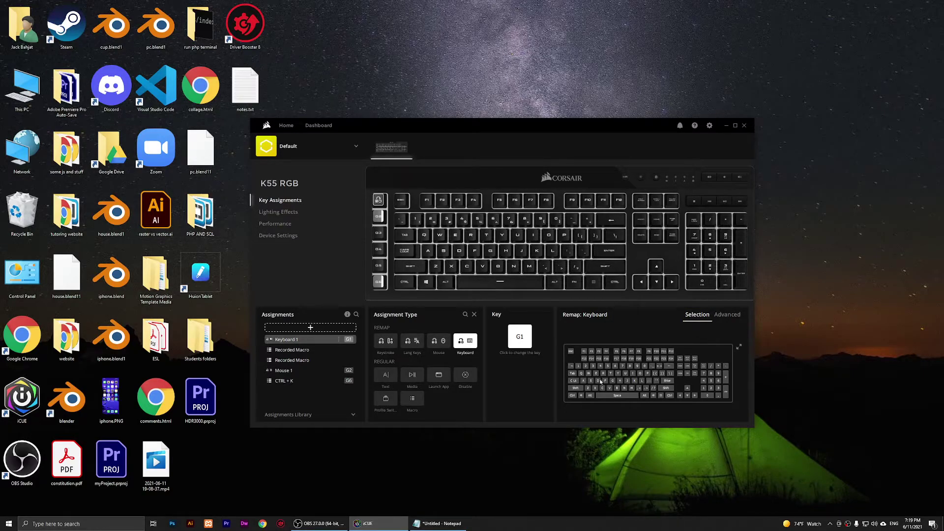
key("Tab")
left_click(589, 373)
left_click(729, 317)
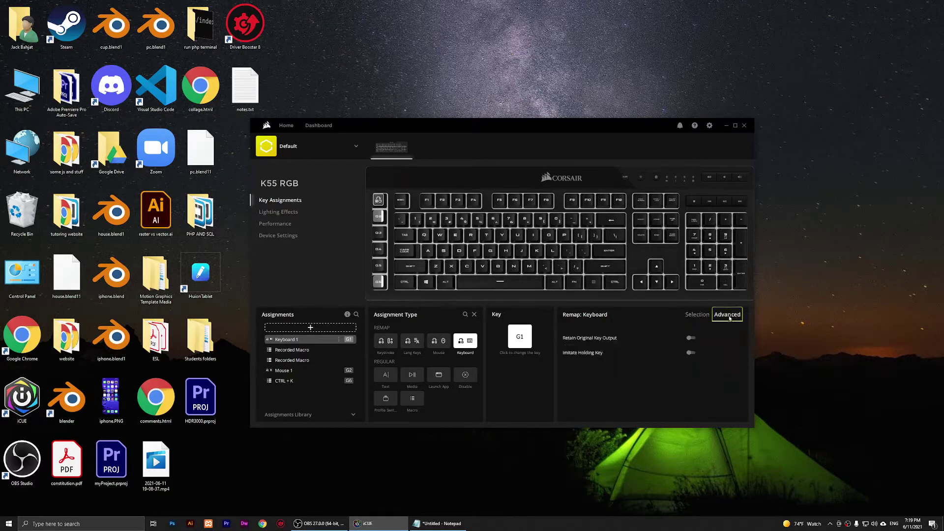
left_click(698, 316)
left_click(589, 373)
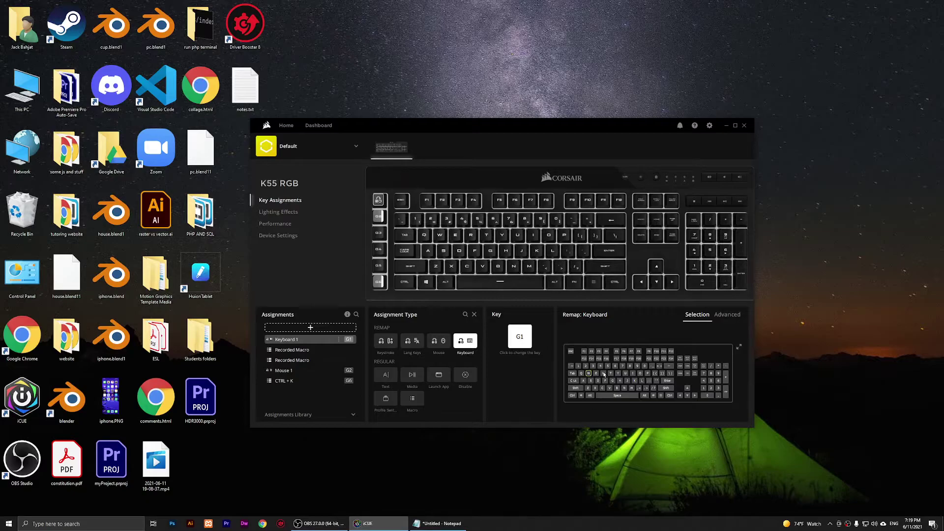
Turn on Imitate Holding Key for the G1 remap, set its mode to Toggle, and switch to Notepad for a test
left_click(728, 316)
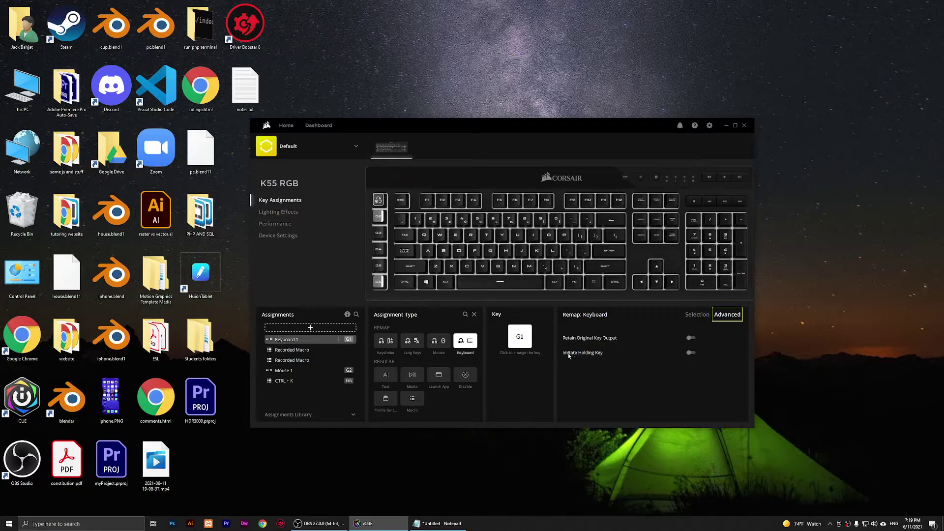
left_click(689, 352)
left_click(688, 353)
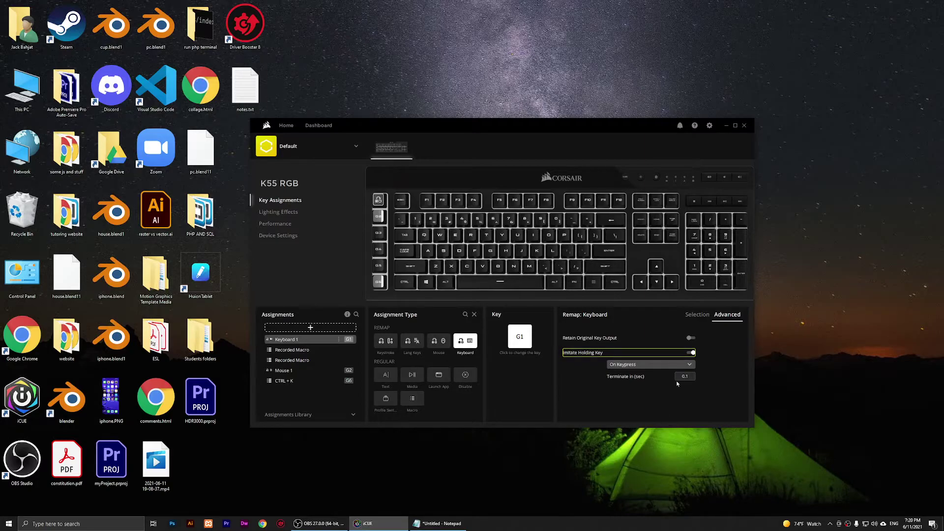
left_click(681, 365)
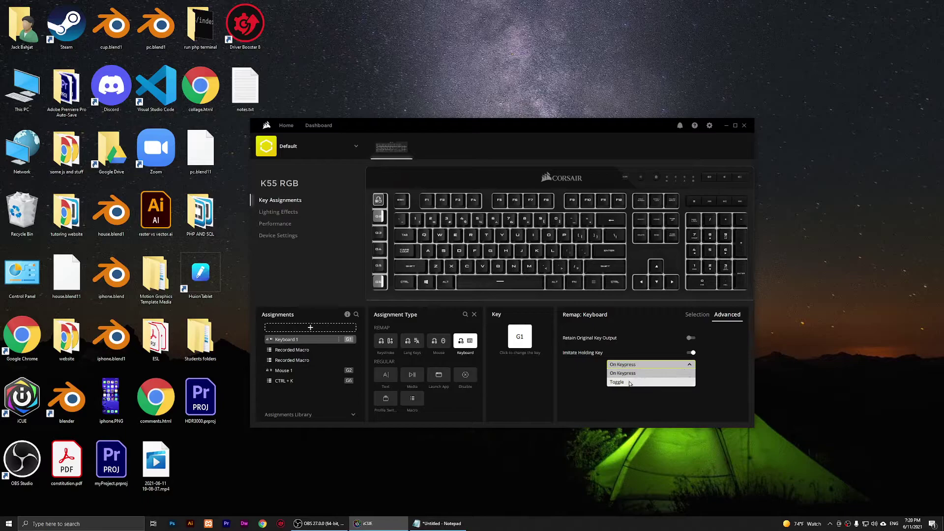
left_click(638, 378)
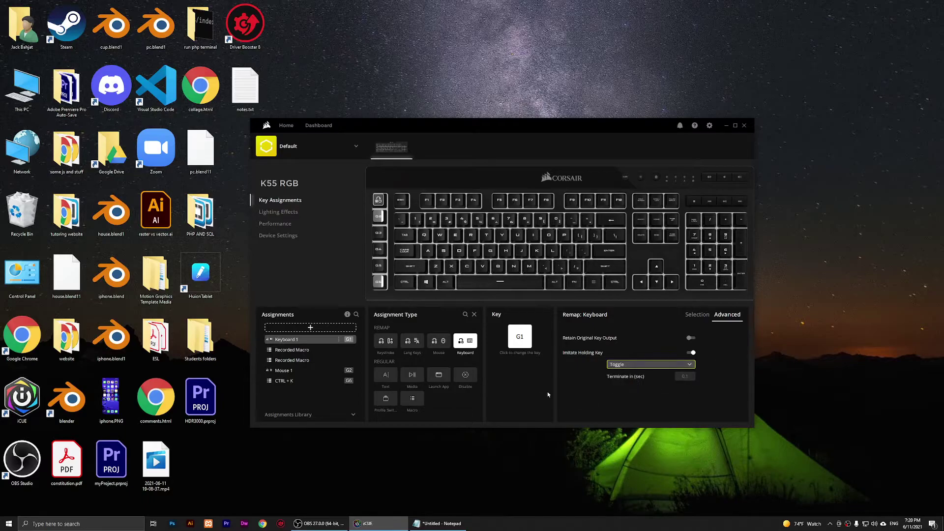
left_click(437, 523)
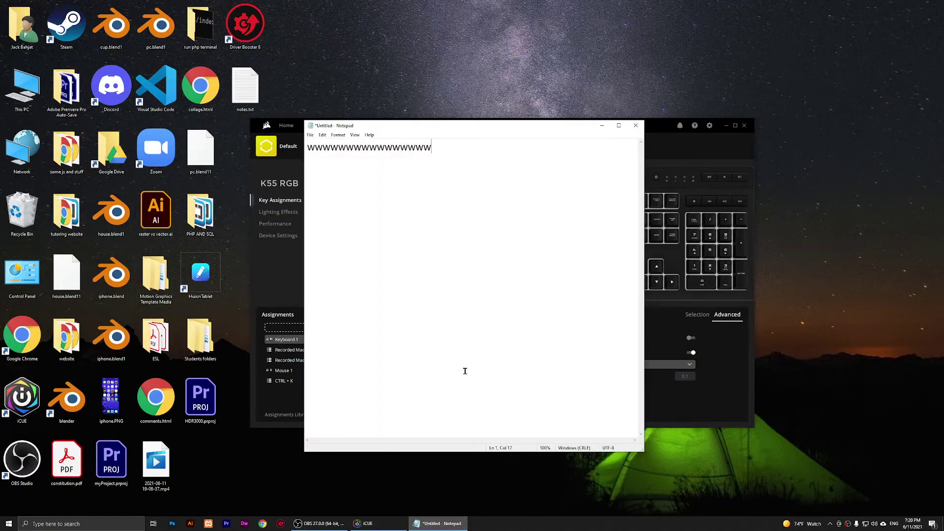
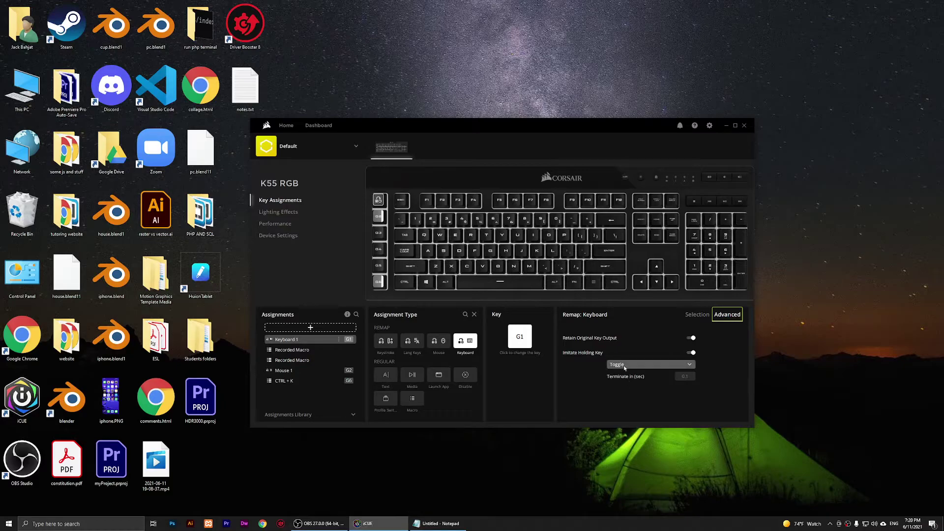
Reselect Toggle as the hold mode, test G1 in Notepad by filling several lines with W, and close the document without saving
left_click(634, 364)
left_click(633, 383)
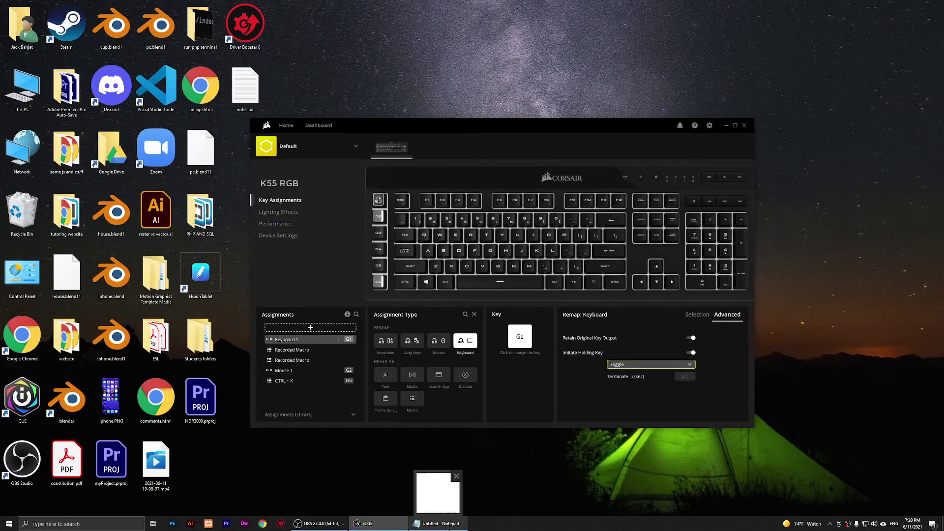
left_click(437, 523)
type("W")
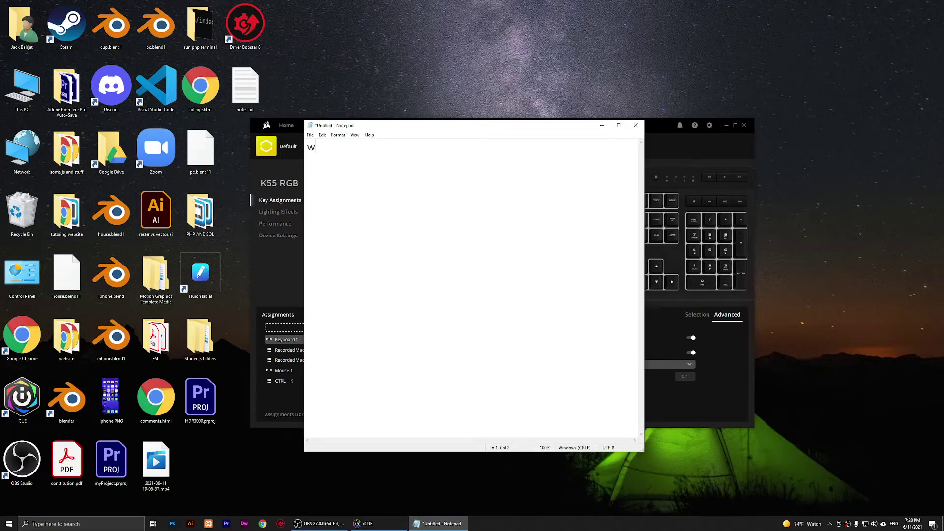
type("WWWWWWWWWWWWWWWWWWWWWWWWWWWWWWWWWWWWWWWWWWWWWWWWWWWWWWWWWWWWWWWWWWWWWWWWWWWWWWWWWWWWWWWWWWWWWWWWWWWWWWWWWWWWWWWWWWWWWWWWWWWW")
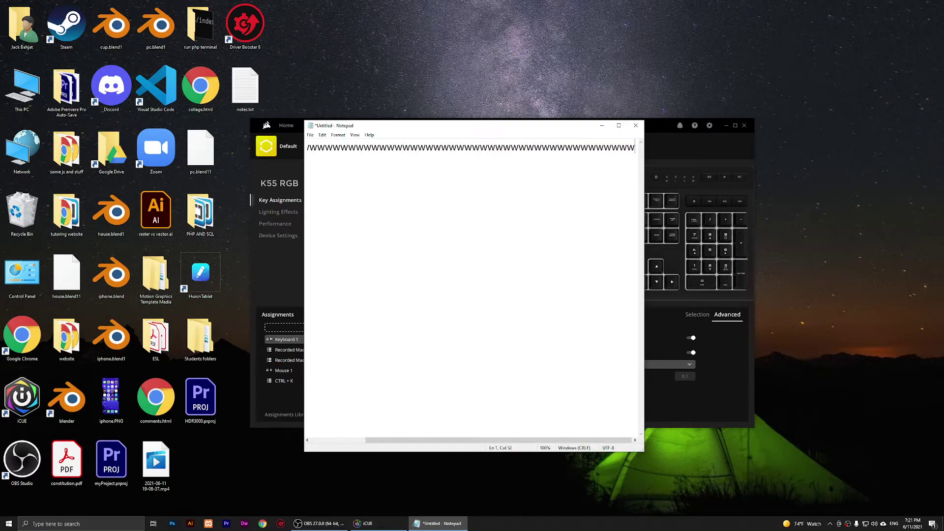
key("Return")
type("WWWWWWWWWWWWWWWWW")
key("Return")
type("WWWWWWWWWWWW")
key("Return")
type("WWWWWWWWWWWWW")
key("Return")
type("WWWWWWWWWWWWWWWWWWWWWWWWWW")
key("Return")
type("WWWWWWWWWWWWWWW")
key("Return")
type("WWWWWWWW WWWWWWWWWWWW")
key("Return")
type("WWWWWWW")
key("Return")
type("WWWWWWWWWWWWWWWWWWW")
key("Return")
type("WWWWWWWWW WWWWWWWWW")
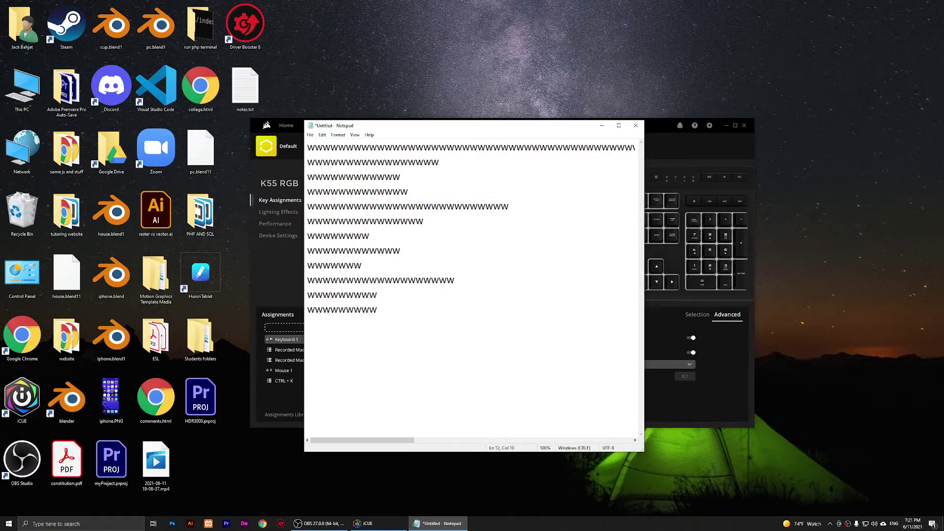
left_click(635, 125)
left_click(487, 262)
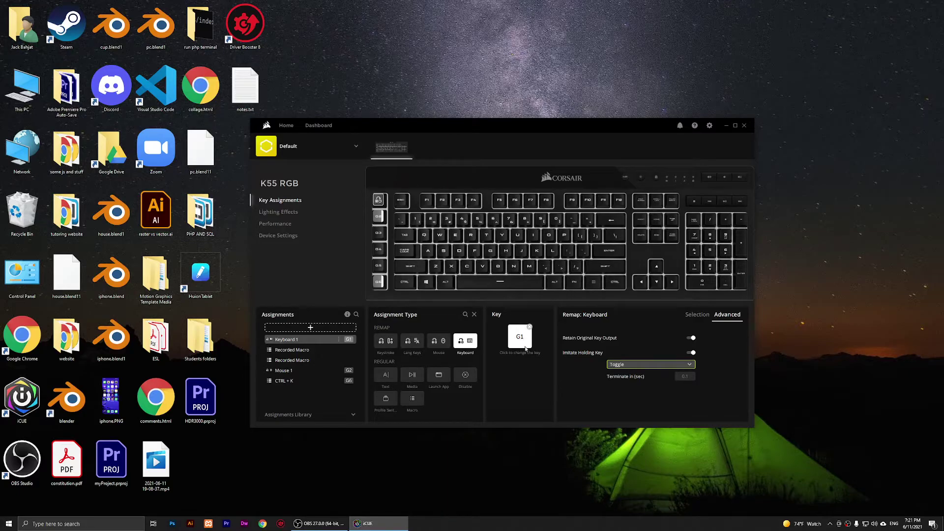
Review the G1 remap's output key and advanced hold options, keeping Toggle selected
left_click(698, 315)
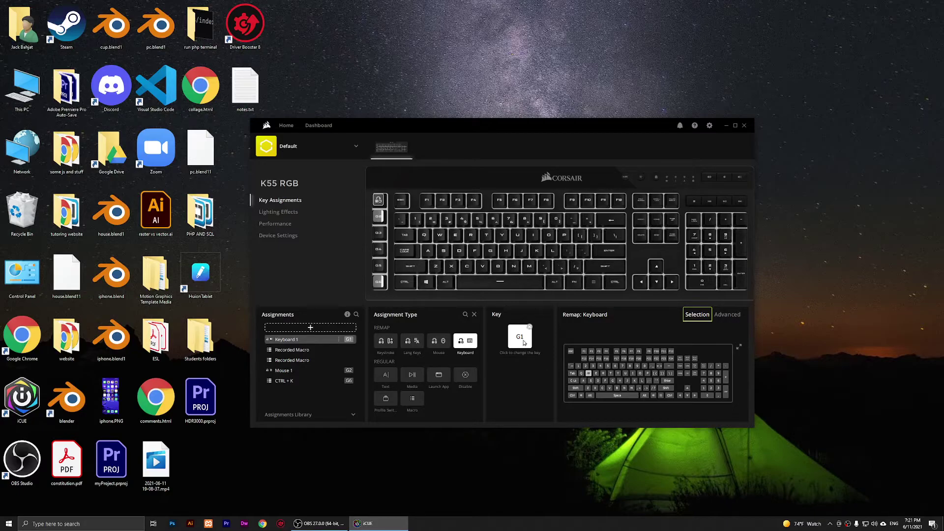
left_click(727, 316)
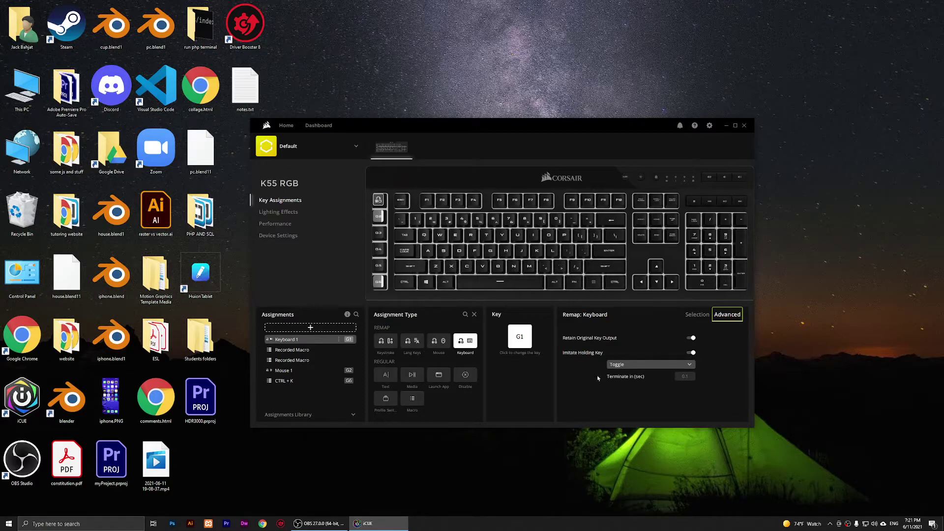
left_click(671, 364)
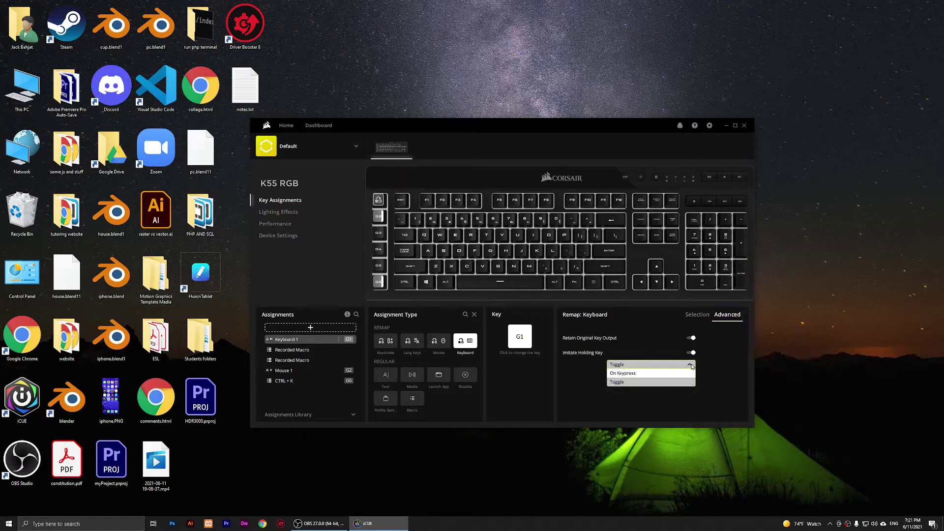
left_click(626, 383)
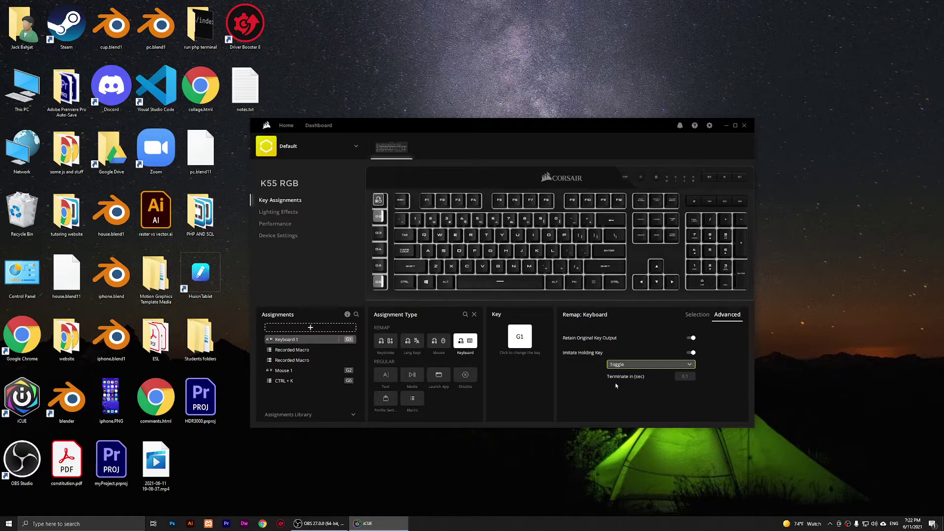
Add a new Macro assignment and bind it to the G5 key
left_click(310, 327)
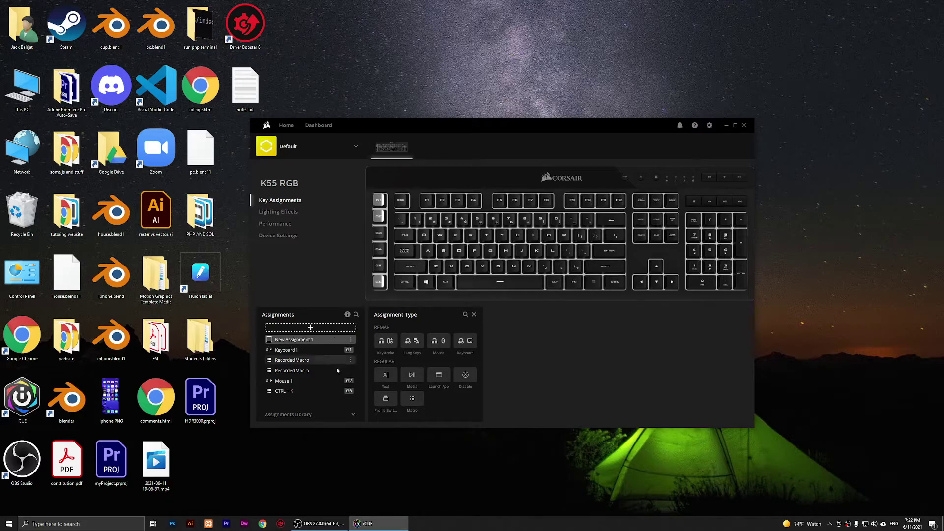
left_click(416, 407)
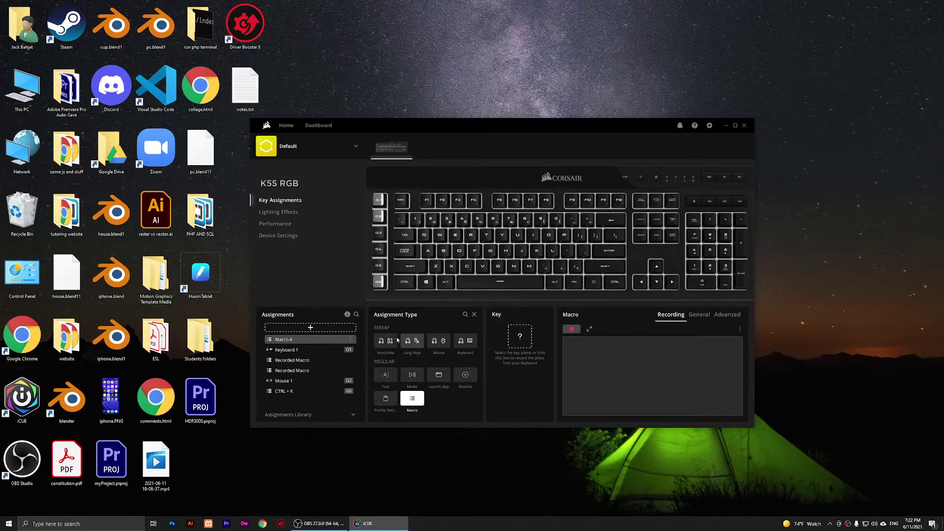
left_click(382, 270)
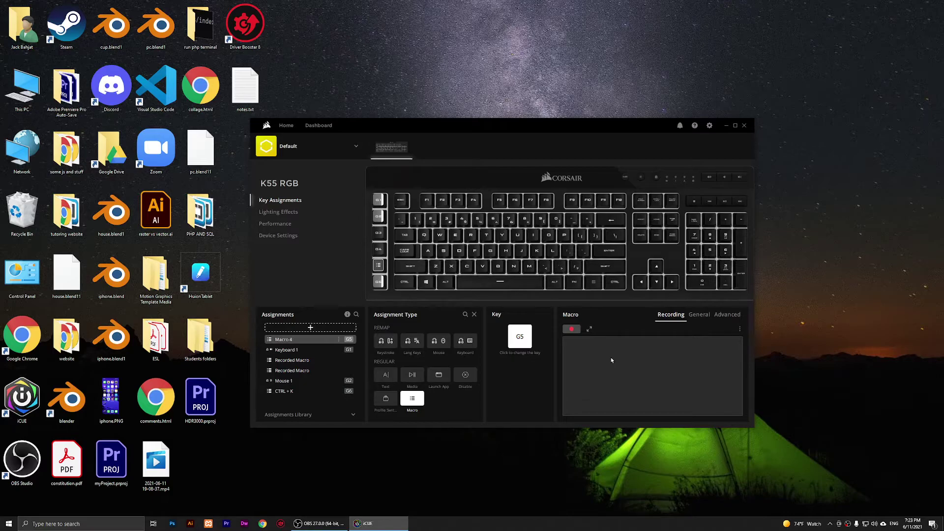
Record the keystrokes "hello world" as the G5 macro
left_click(572, 329)
left_click(580, 332)
type("hel")
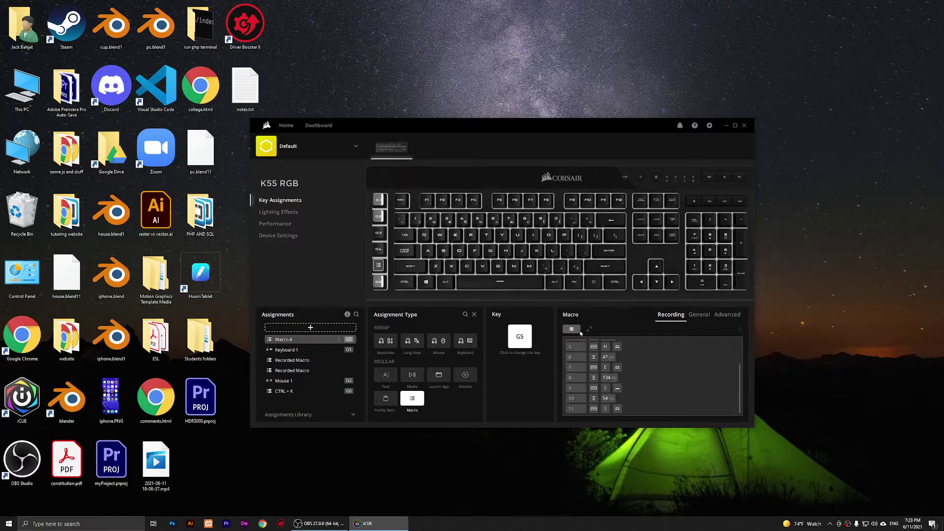
type("lo world")
mouse_move(740, 407)
left_mouse_down()
mouse_move(738, 343)
mouse_move(740, 425)
left_mouse_up()
Open a new Notepad document, test the G5 macro by outputting "hello world" several times, and minimize the document
key("super")
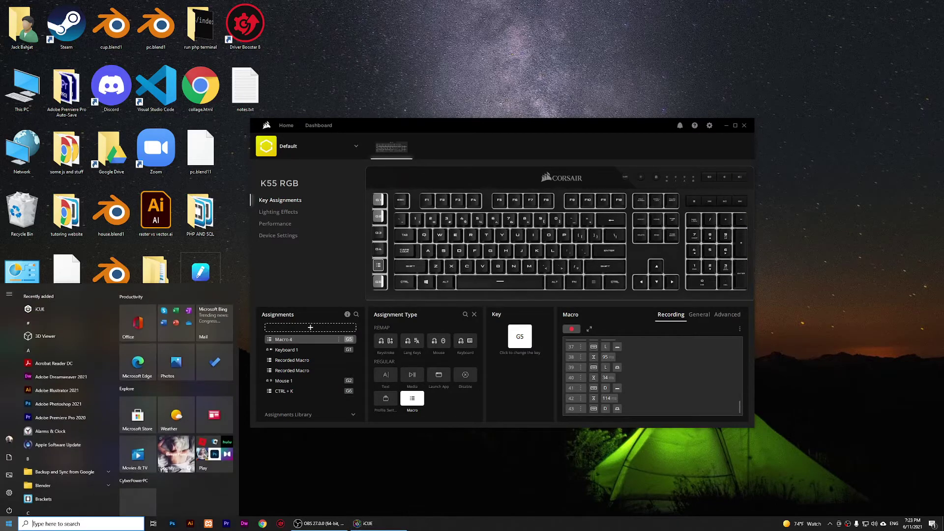
type("notepad")
key("Return")
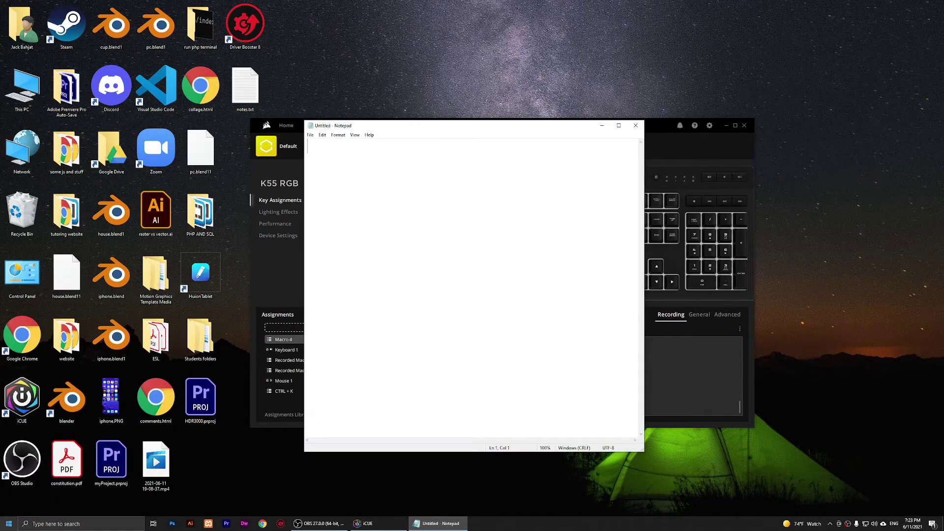
type("hell")
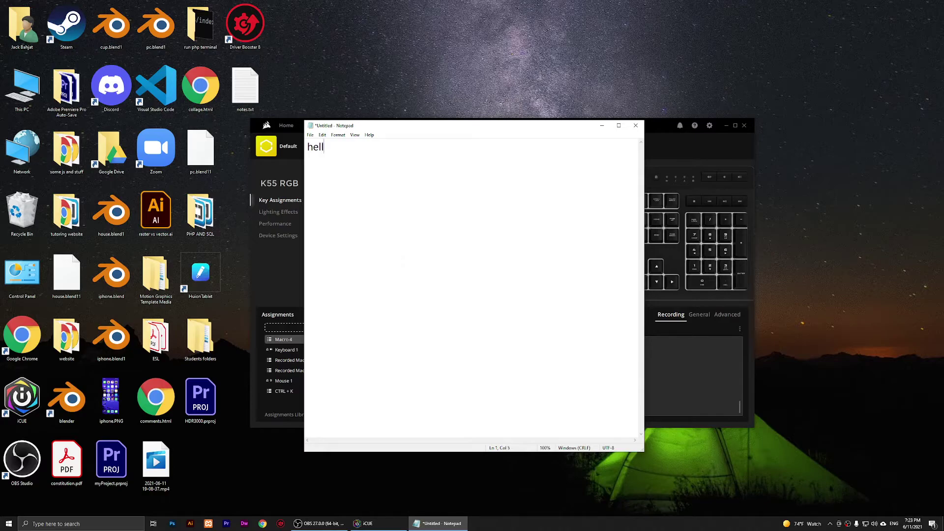
type("o world")
type("hel")
type("lo world ")
type("hel")
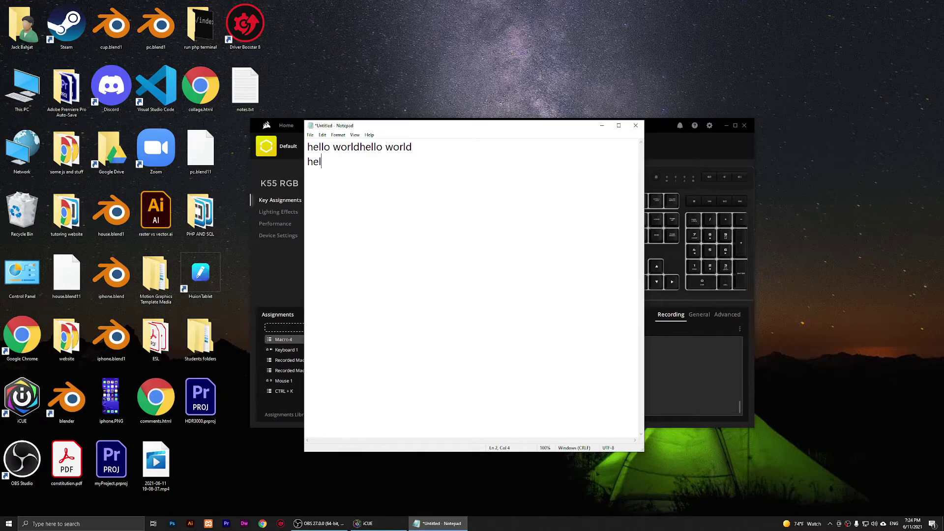
type("lo world")
left_click(601, 125)
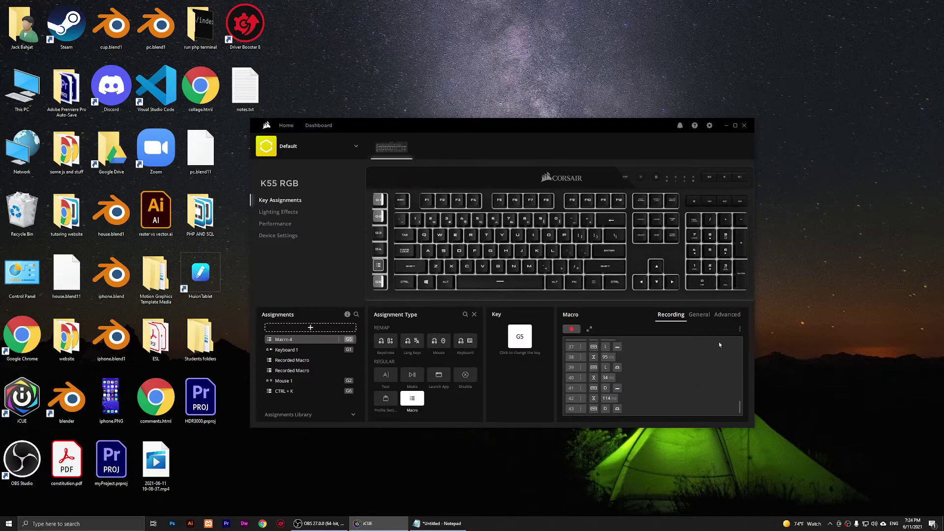
Delete all delays from the G5 macro and retest it in Notepad by outputting "hello world" repeatedly
left_click(741, 330)
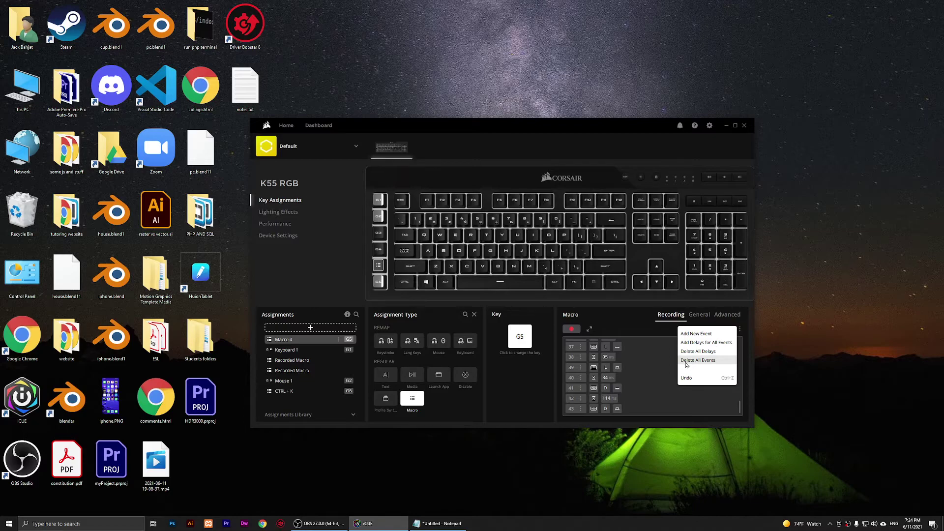
left_click(710, 353)
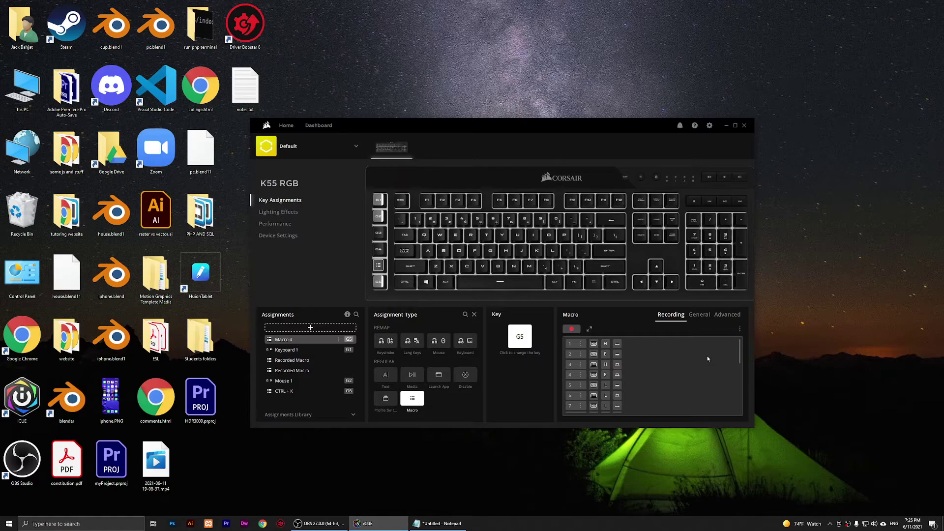
left_click(438, 523)
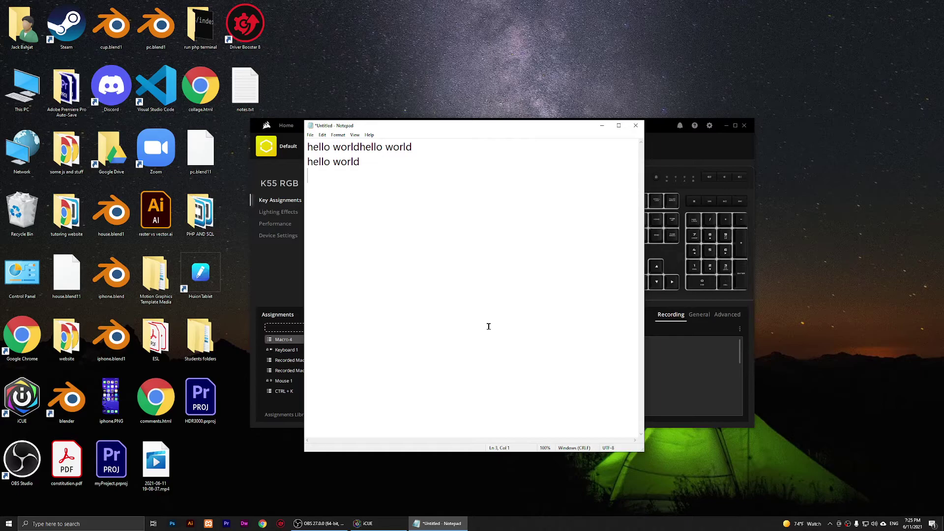
type("hello worldhello world")
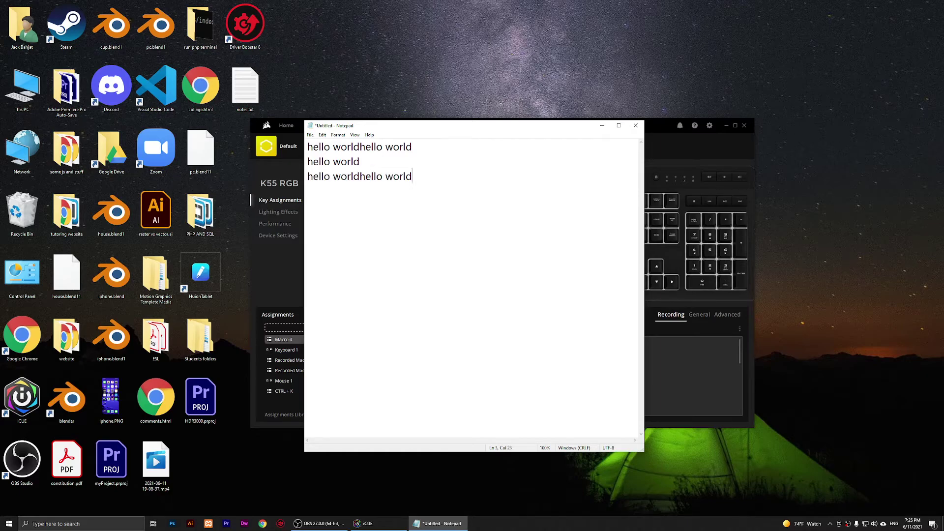
type("hello worldhello world hello worldhello worldhello worldhello worldhello world")
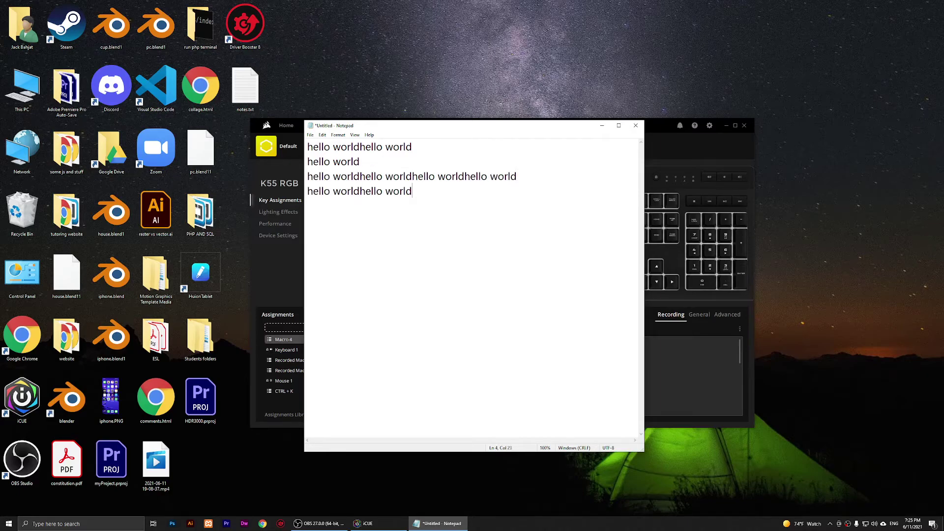
left_click(603, 129)
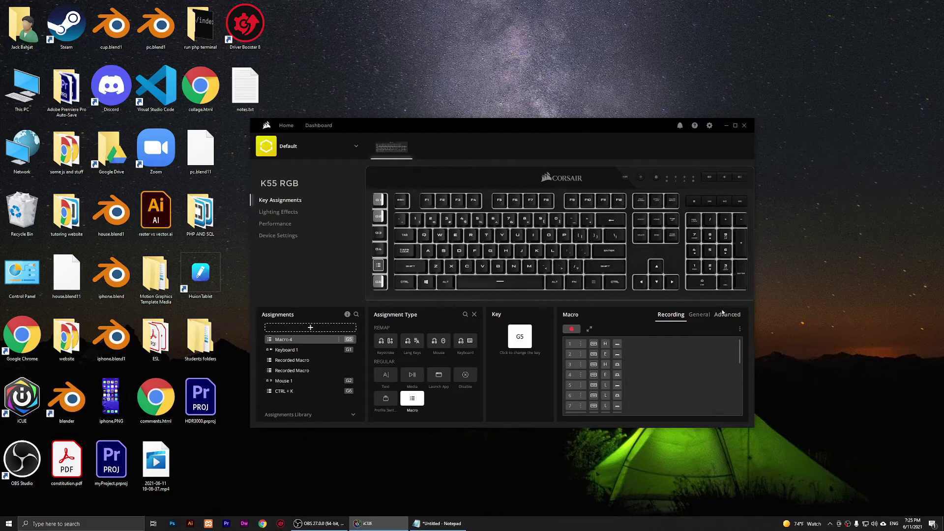
Enable the recording of Mouse Clicks in the G5 macro's general settings
left_click(698, 321)
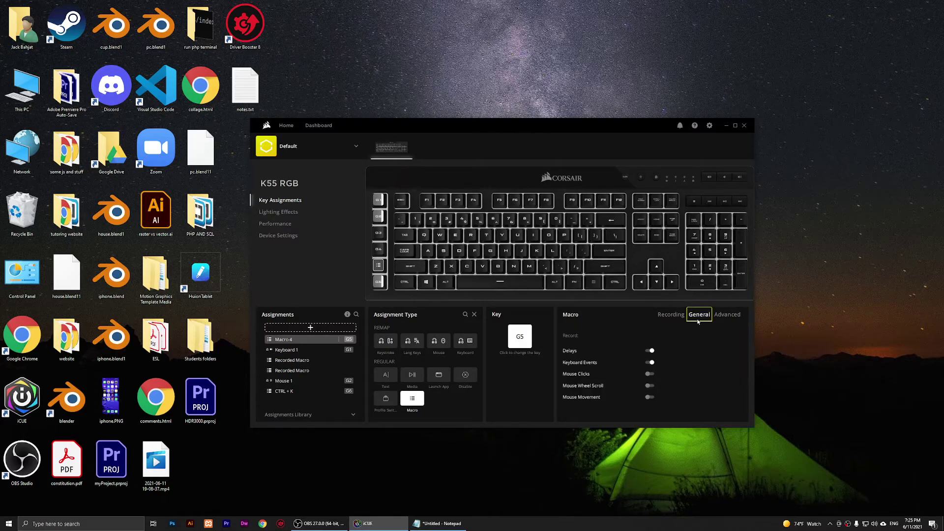
left_click(649, 375)
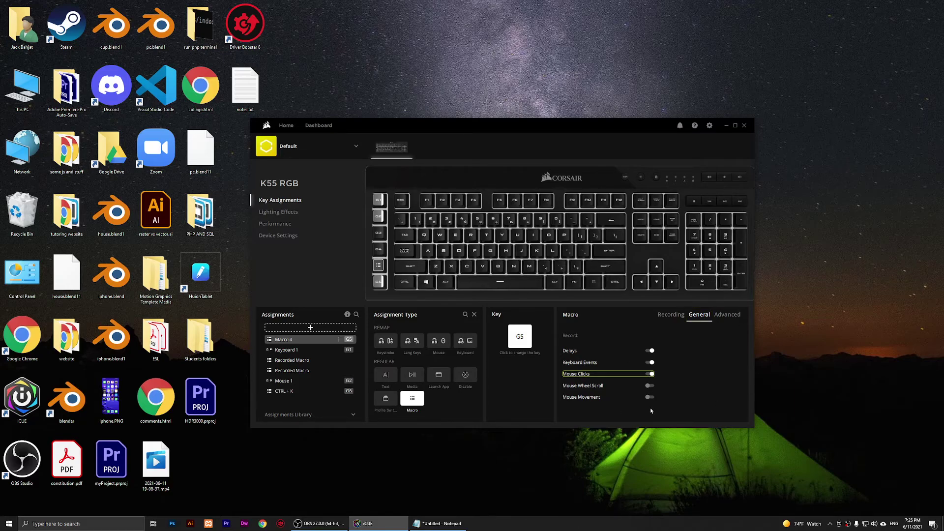